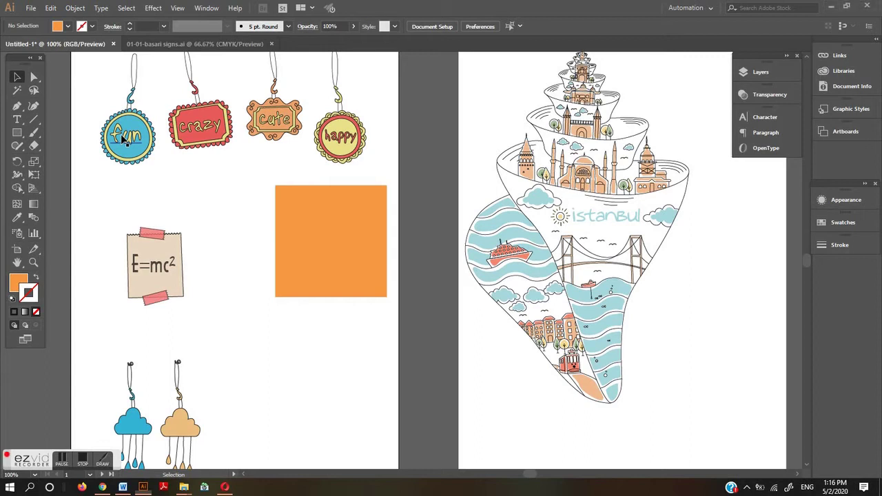
Enlarge the blue "fun" sign proportionally to about 4.71 by 9.50 cm
click(128, 152)
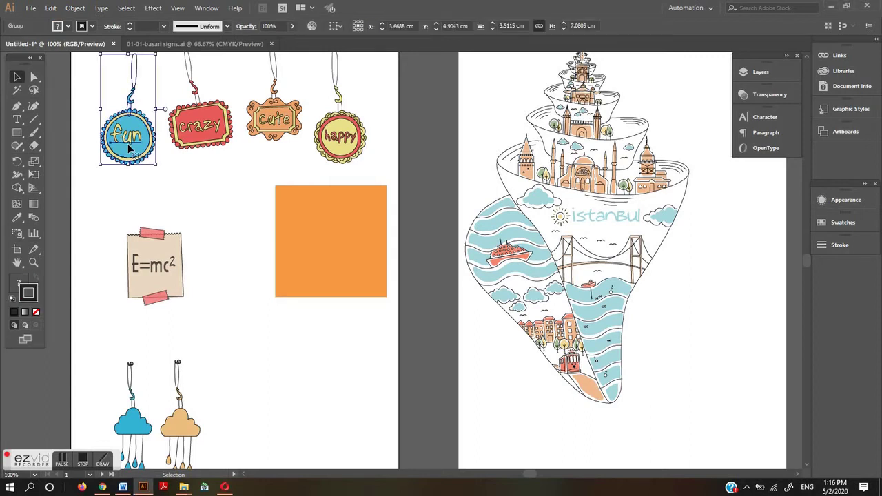
key(ctrl+c)
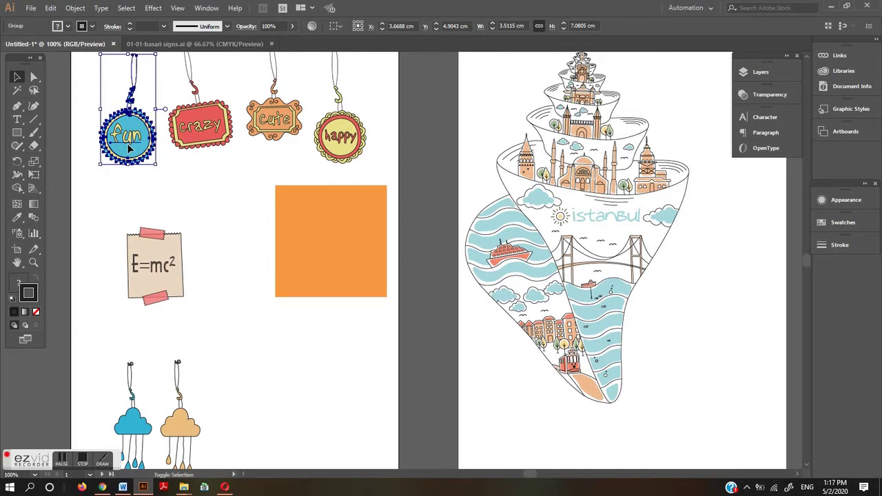
drag(156, 164, 177, 184)
drag(100, 184, 90, 202)
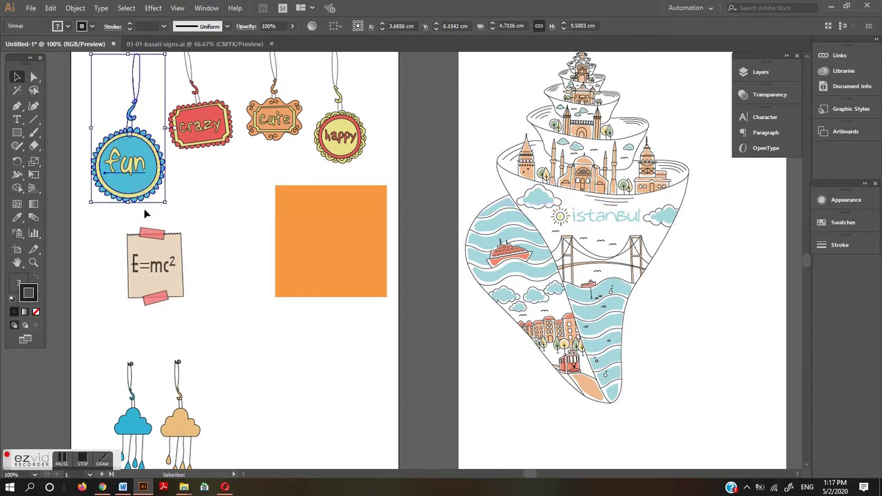
click(199, 186)
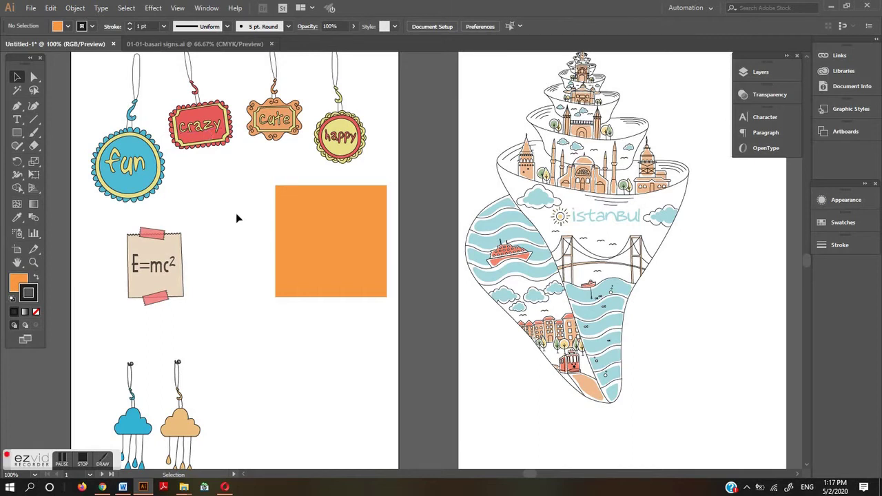
Enlarge the red "crazy" sign to about 5.44 cm wide and 7.58 cm high
click(211, 145)
drag(233, 148, 262, 169)
mouse_move(167, 172)
mouse_down()
mouse_move(137, 200)
mouse_move(168, 173)
mouse_up()
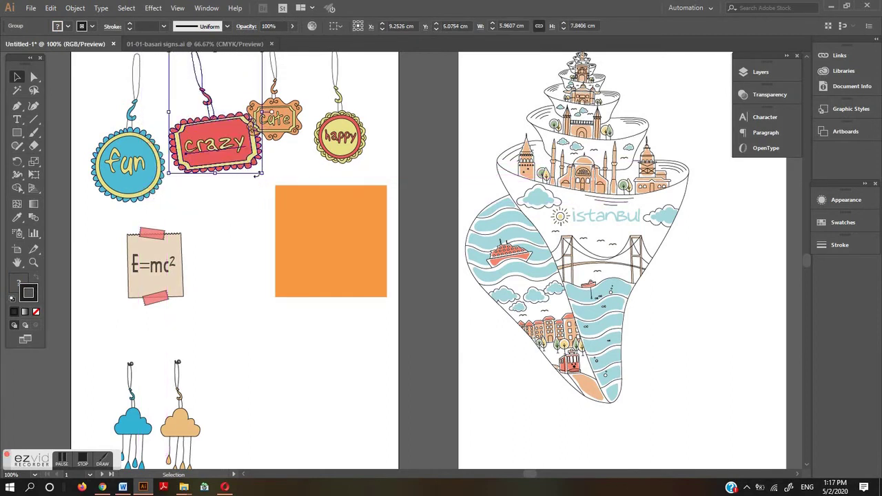
drag(258, 174, 253, 171)
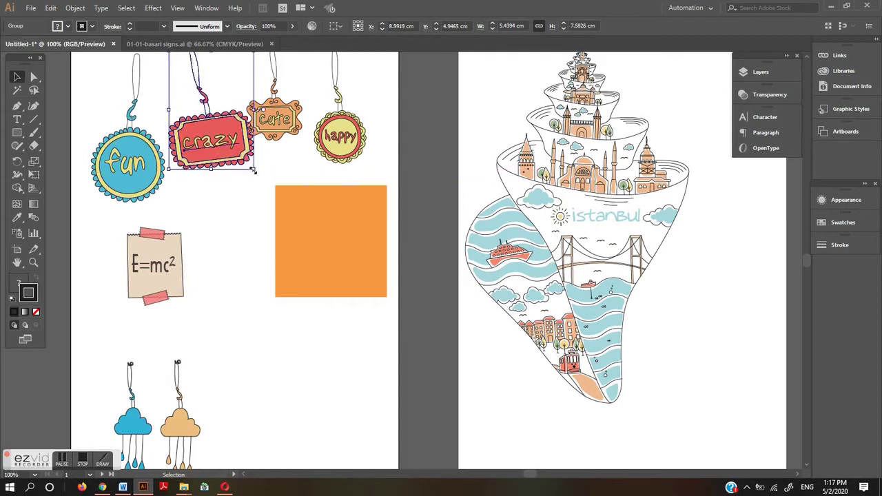
Inspect the RGB values of the stroke colour in the Color Picker and close it without changes
drag(204, 244, 219, 203)
key(ctrl+space)
click(199, 226)
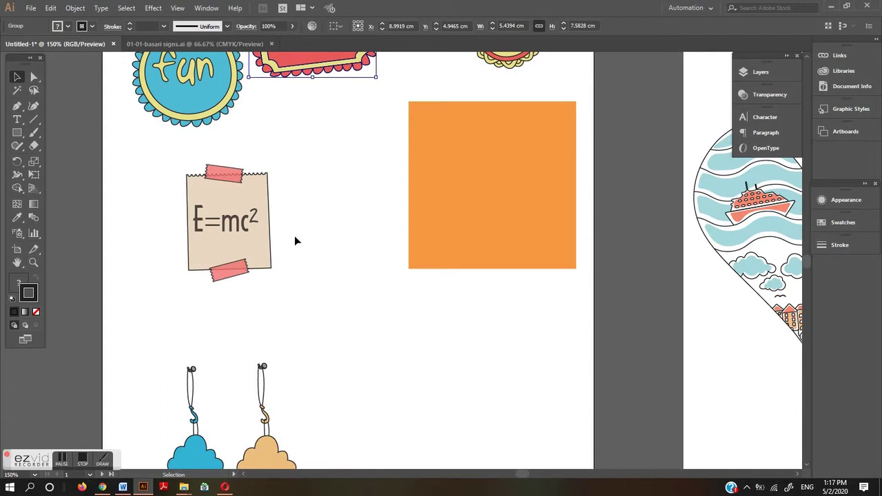
double_click(28, 293)
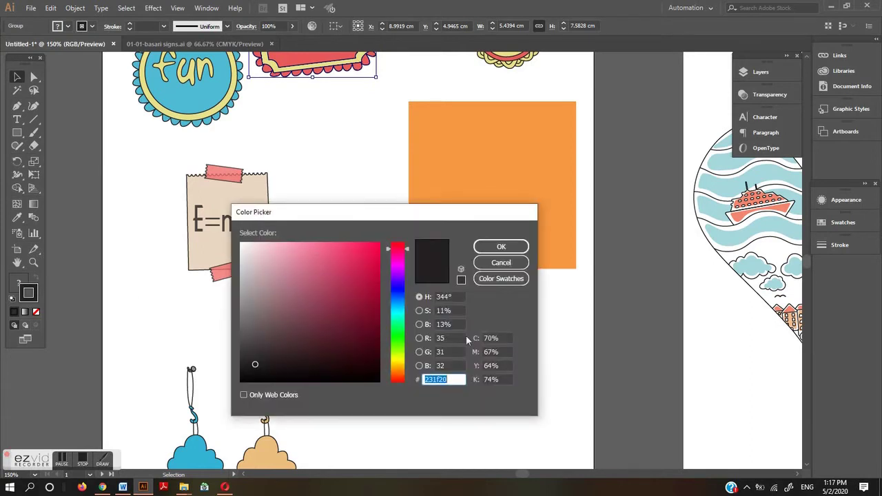
click(450, 338)
click(440, 352)
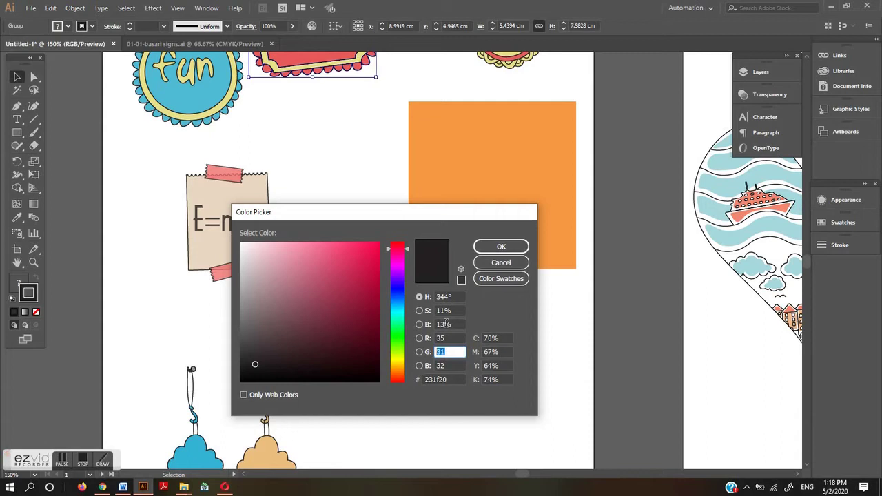
click(511, 266)
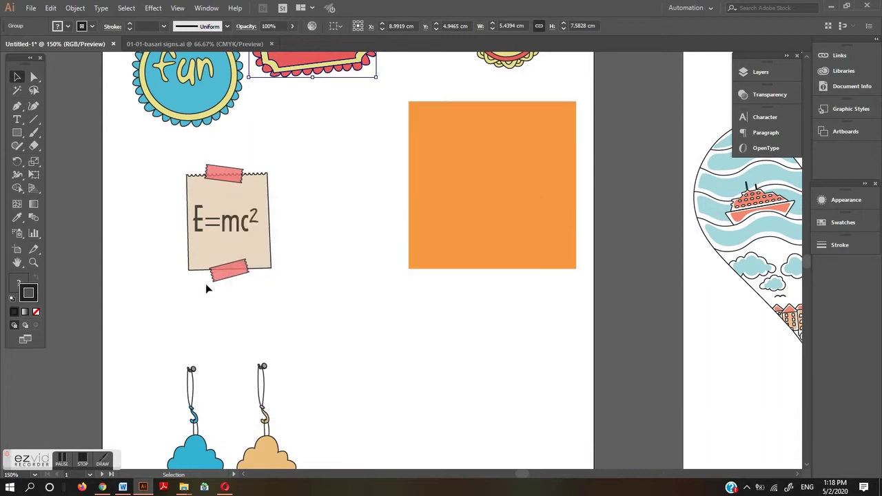
Give the E=mc² paper note's stroke the same beige colour as its fill, ecd7c2
click(250, 193)
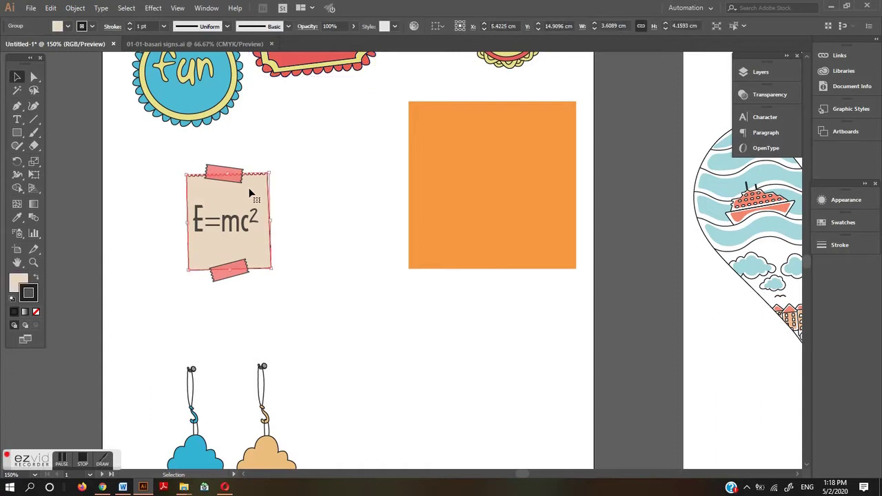
click(18, 281)
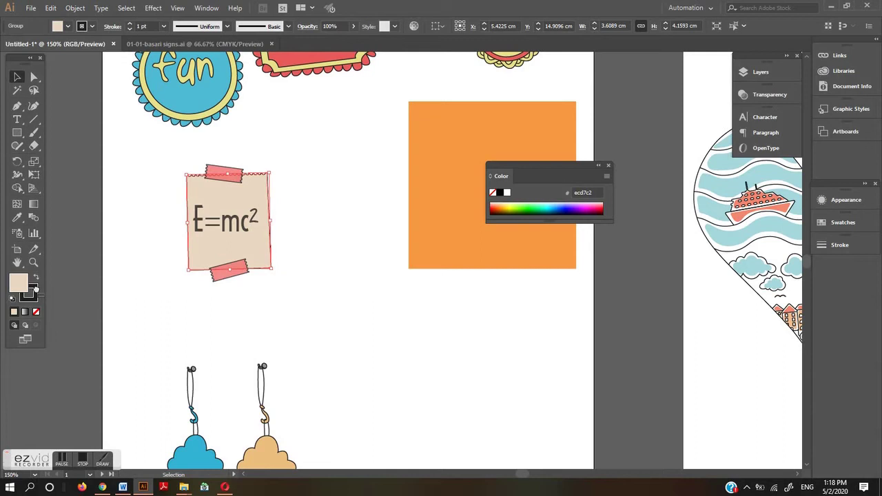
click(36, 290)
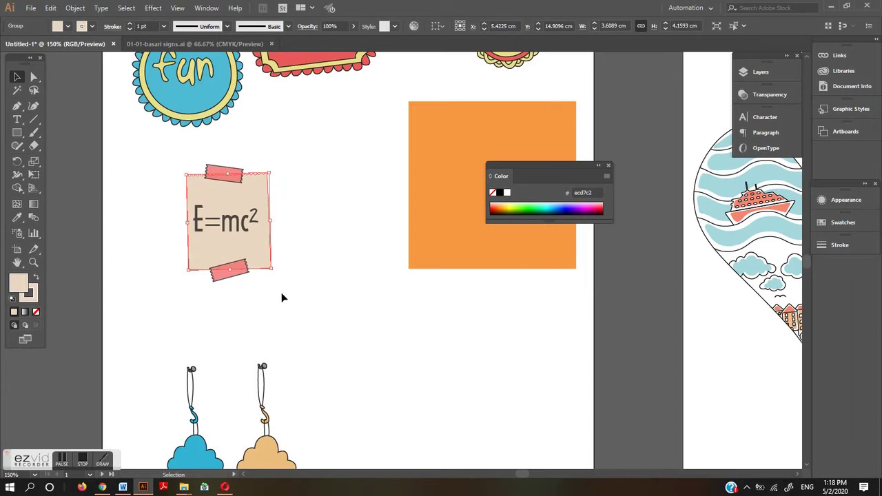
click(292, 313)
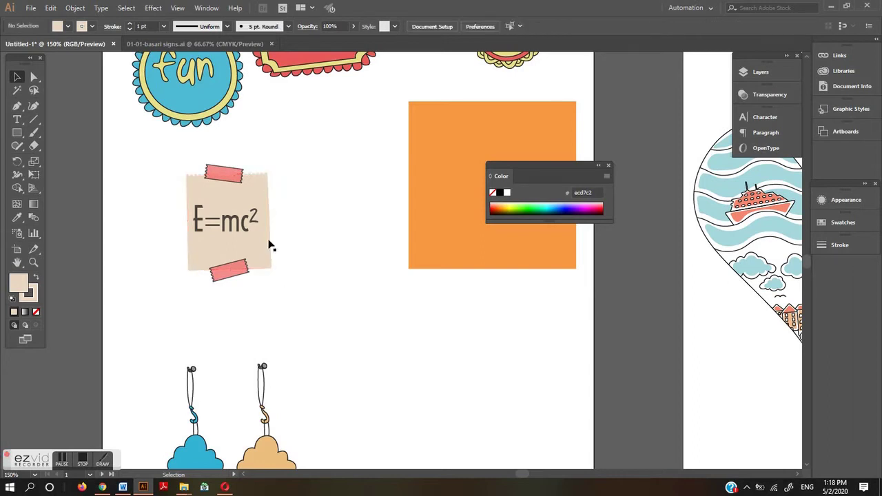
Apply the dark stroke colour 221f1f of the note's upper tape strip to its fill
click(228, 174)
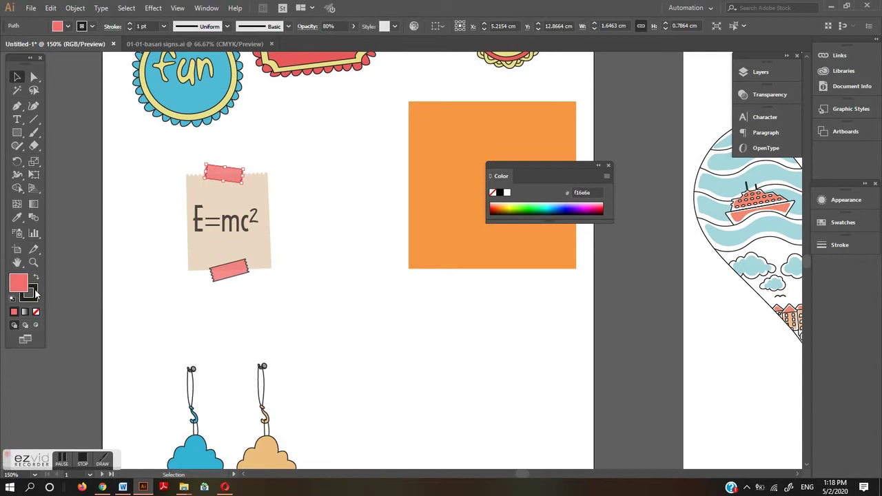
drag(36, 293, 23, 288)
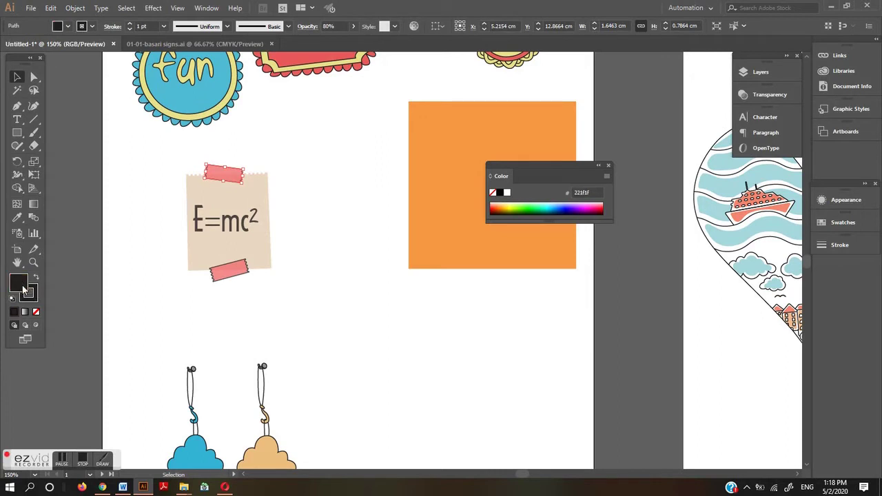
click(294, 201)
Move the tan cloud ornament about 2.9 cm to the right, away from the blue one
drag(269, 311, 204, 138)
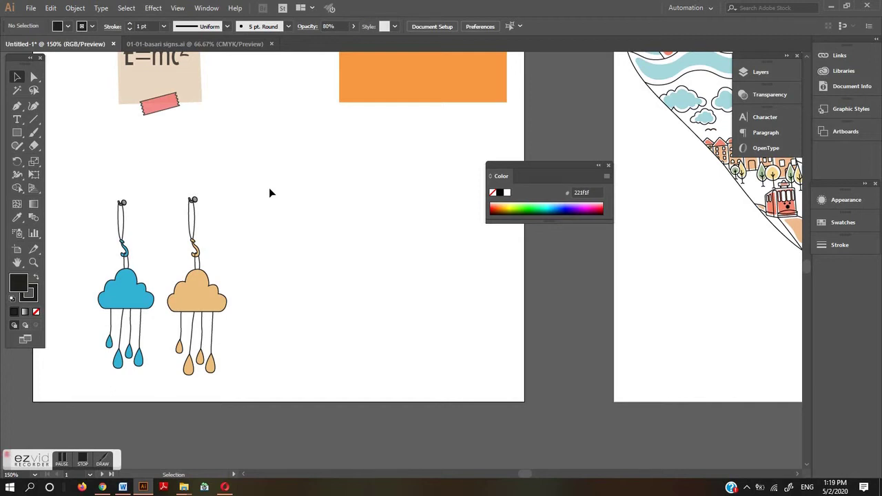
click(210, 291)
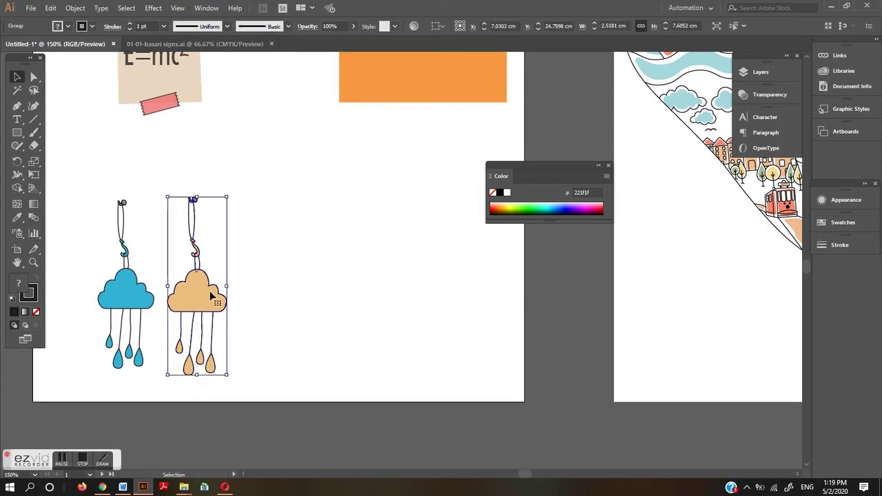
key(a)
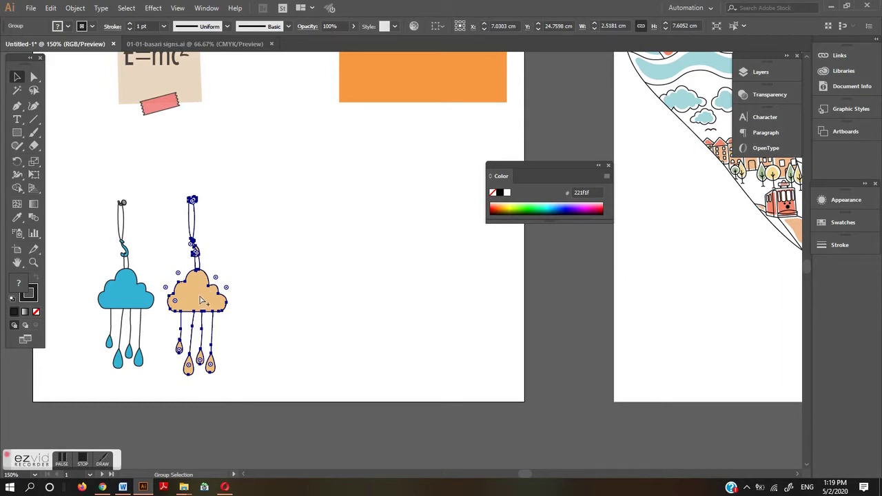
drag(201, 299, 269, 299)
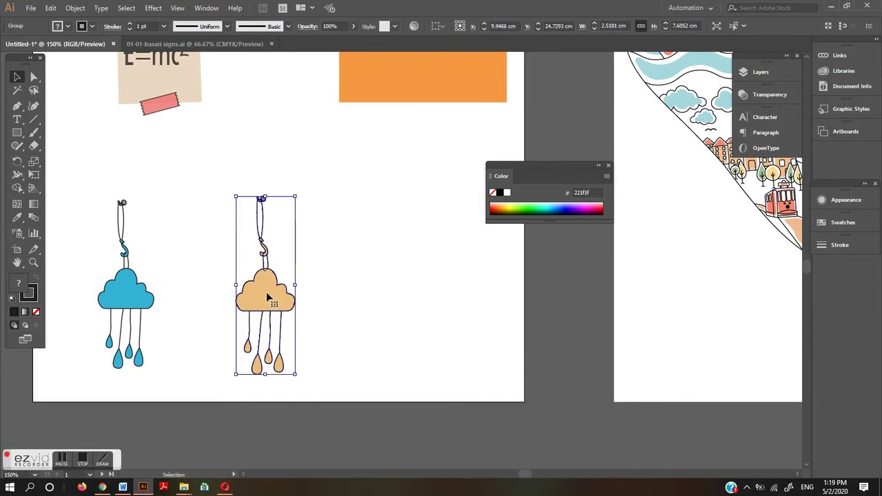
Duplicate the tan cloud ornament into the gap between the blue cloud and the original tan one
key(ctrl)
key(ctrl+alt)
drag(269, 298, 190, 295)
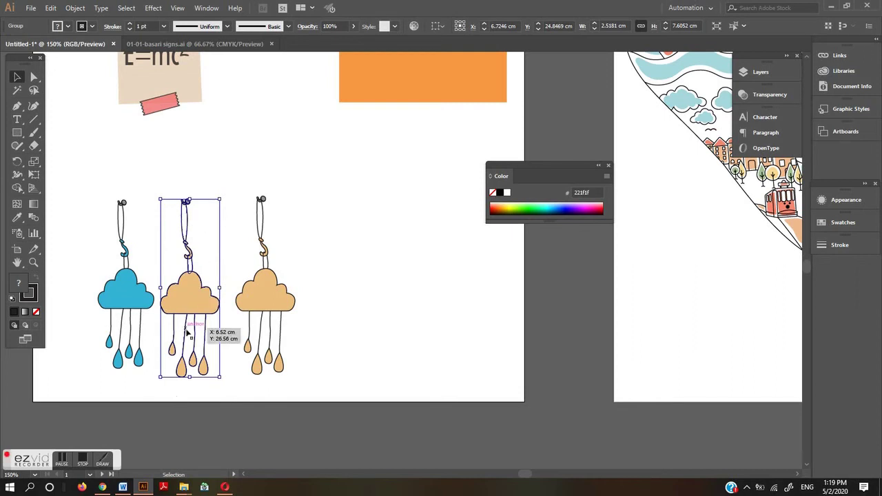
click(350, 343)
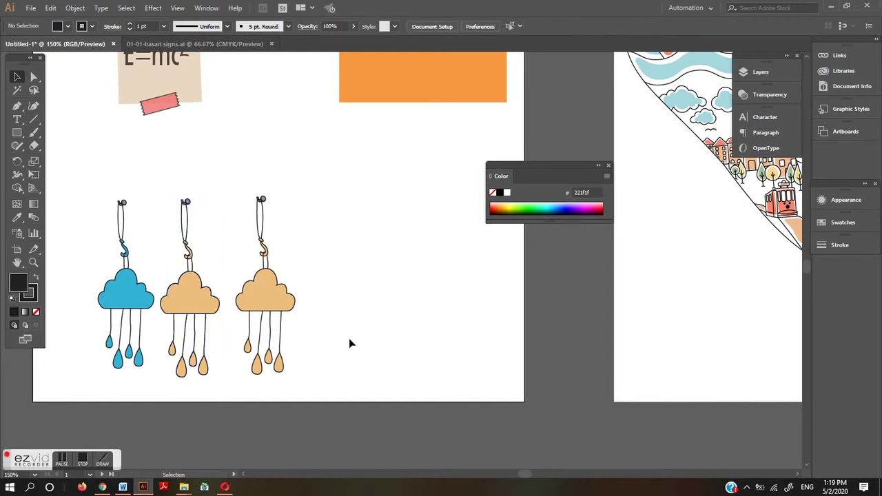
Duplicate all three cloud ornaments together to the right so they continue the row
drag(339, 338, 100, 207)
drag(135, 296, 346, 296)
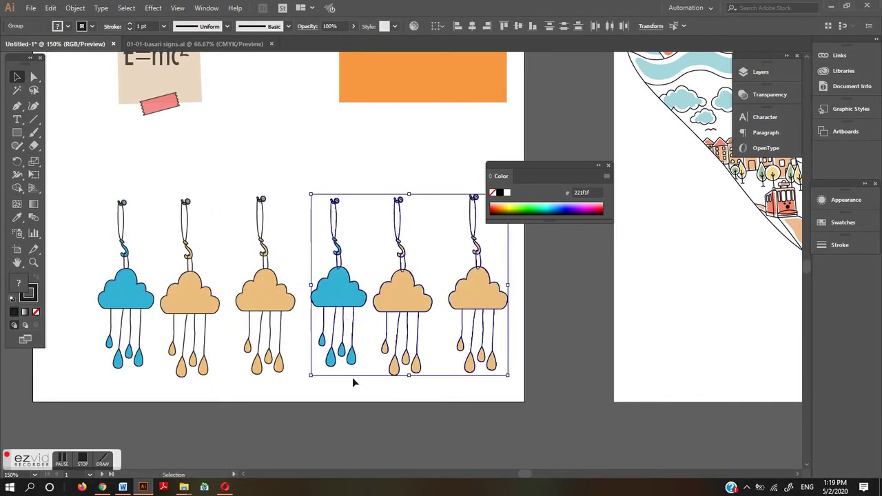
click(364, 406)
Duplicate the row of six cloud ornaments directly below the original row and close the floating colour controls
key(ctrl+minus)
drag(333, 266, 254, 193)
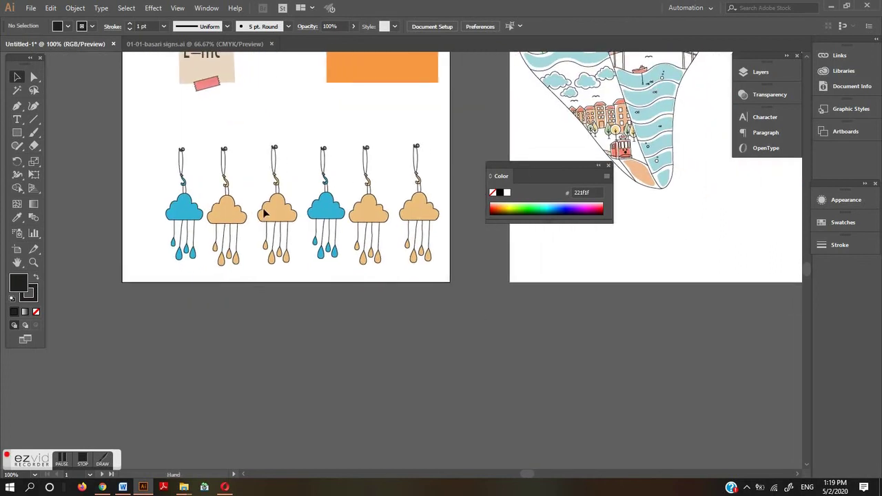
drag(435, 274, 167, 178)
drag(188, 207, 184, 337)
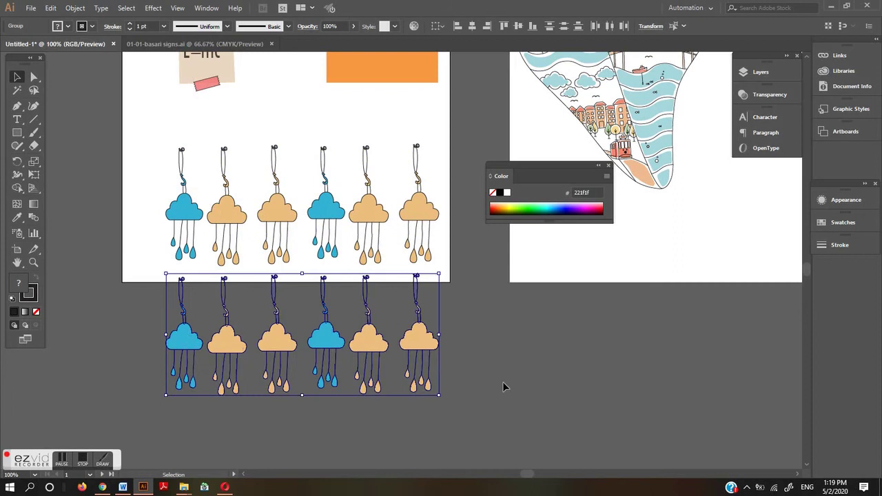
click(503, 383)
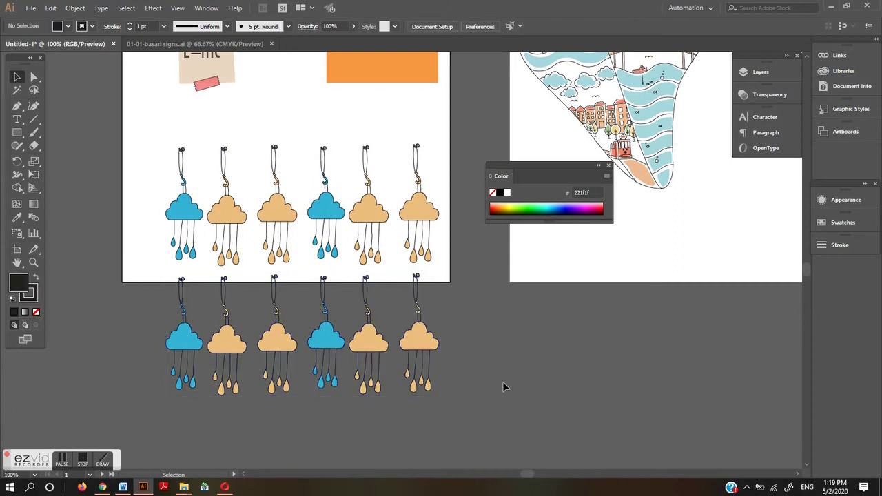
click(608, 165)
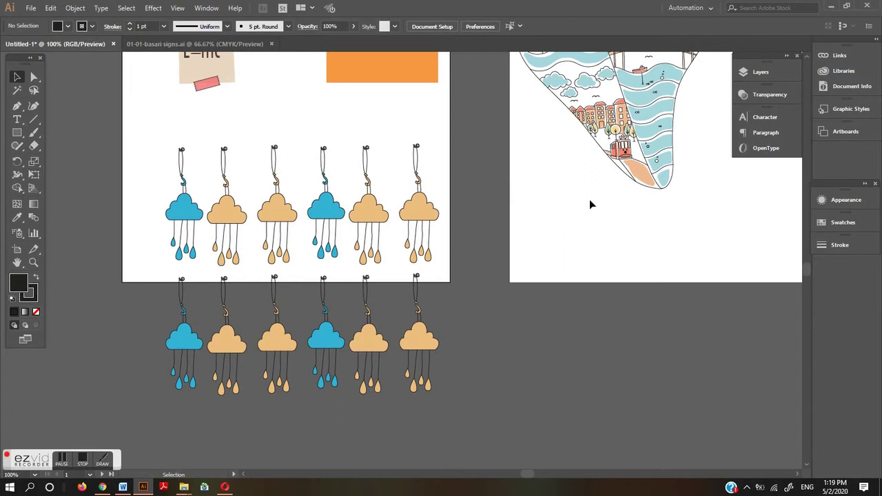
Show the Align options and try to centre the Istanbul shell illustration horizontally relative to the selection
drag(587, 181, 280, 380)
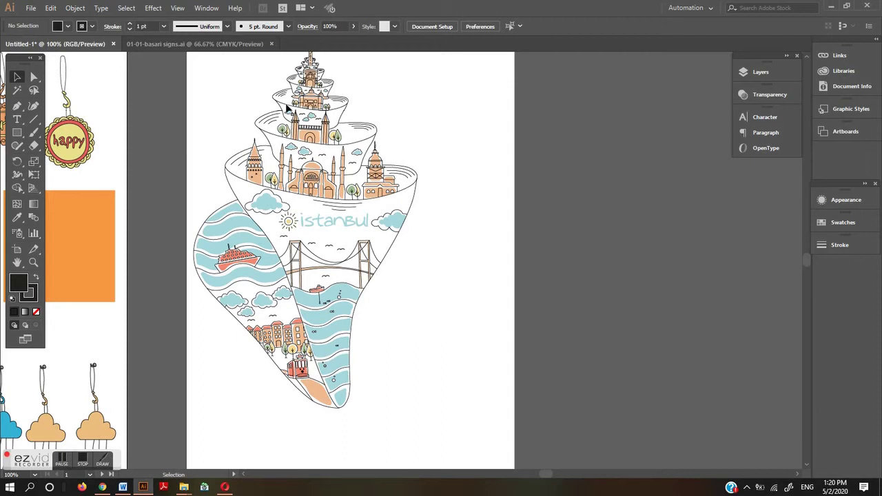
click(207, 8)
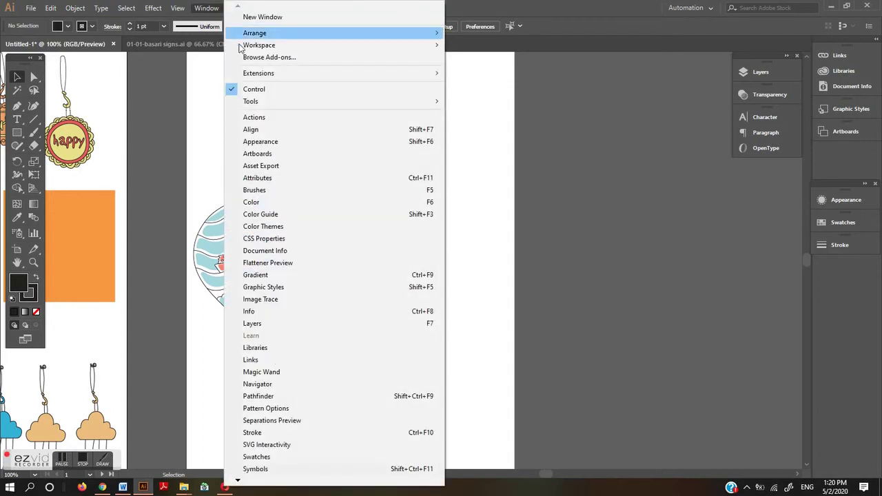
click(251, 131)
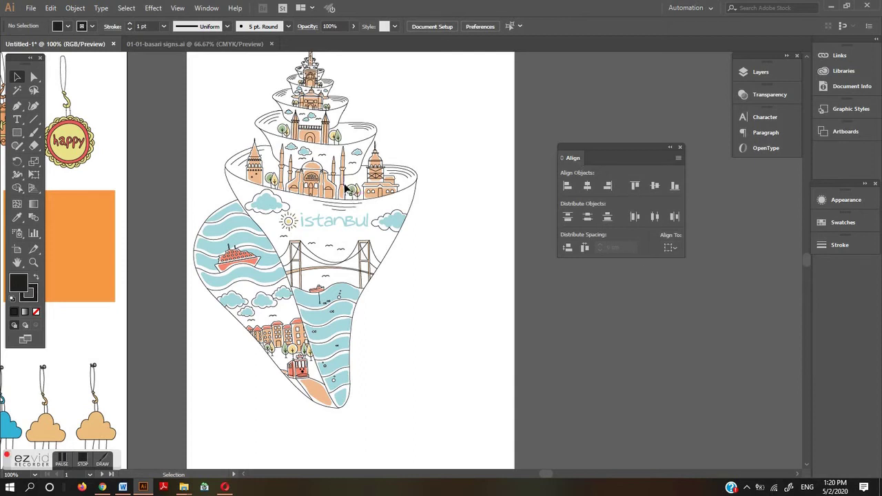
click(333, 145)
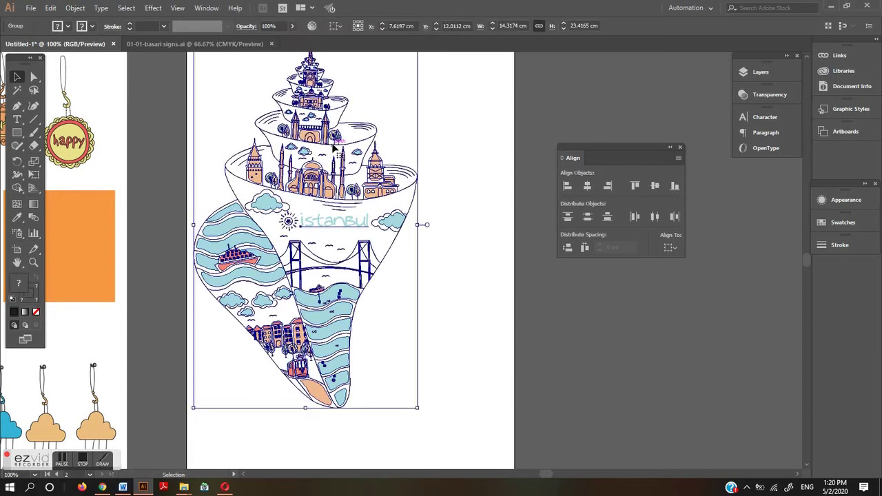
click(588, 185)
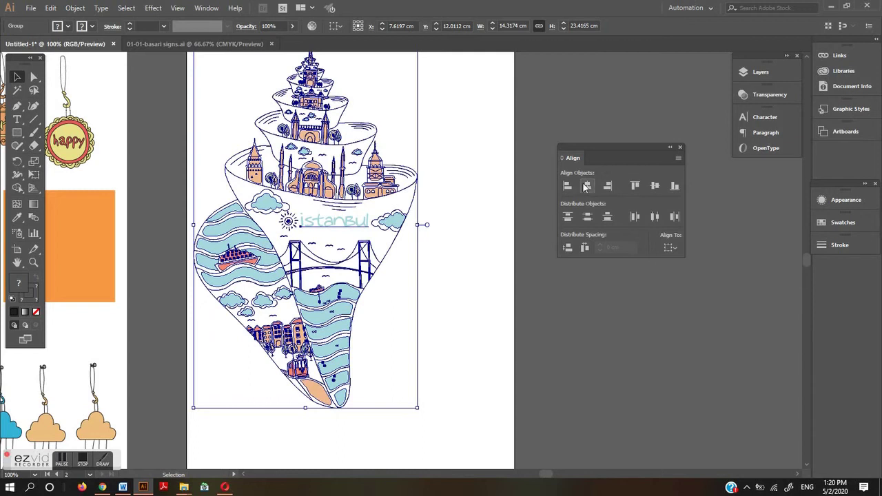
Set alignment relative to the artboard and centre the Istanbul shell illustration horizontally on it
click(671, 248)
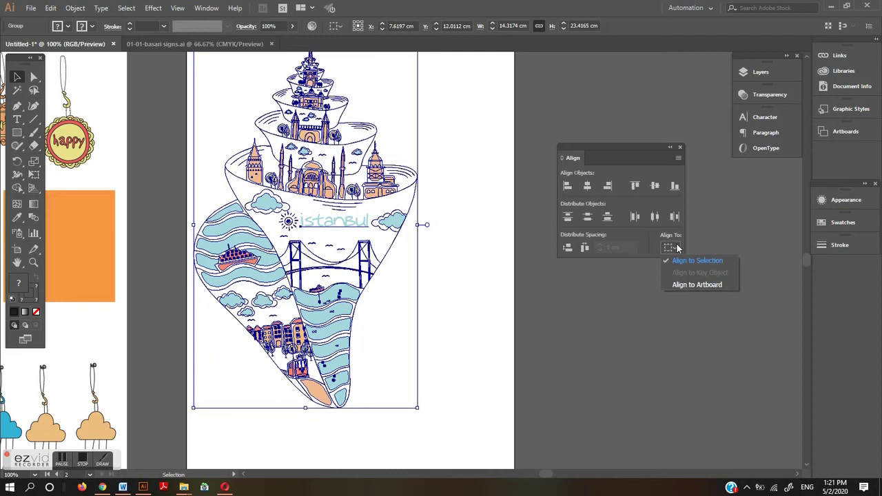
click(684, 285)
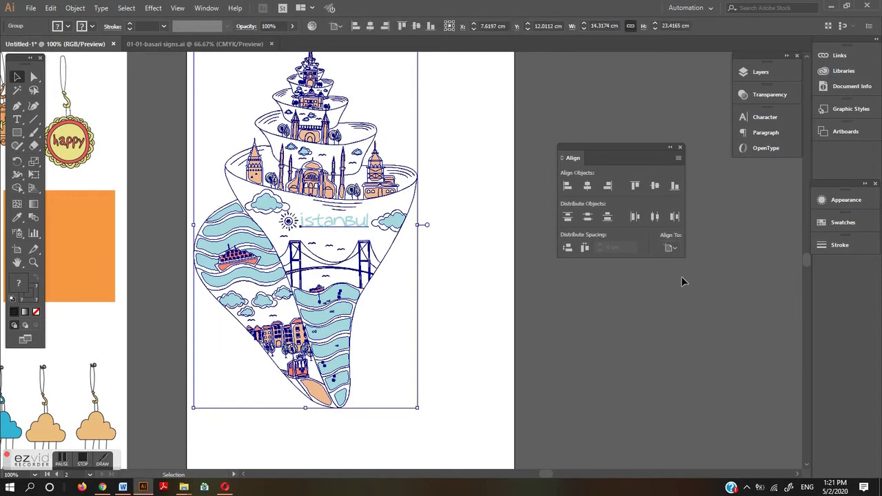
click(586, 186)
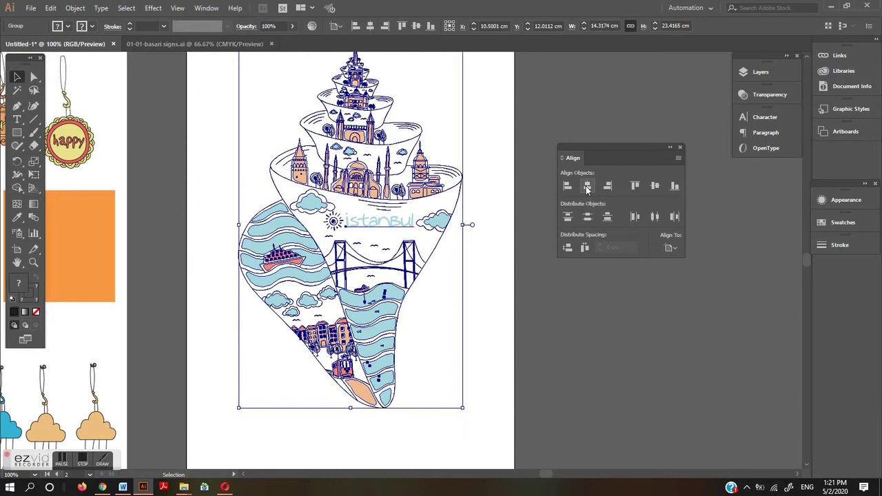
Centre the Istanbul shell illustration vertically on the artboard and deselect it
click(654, 186)
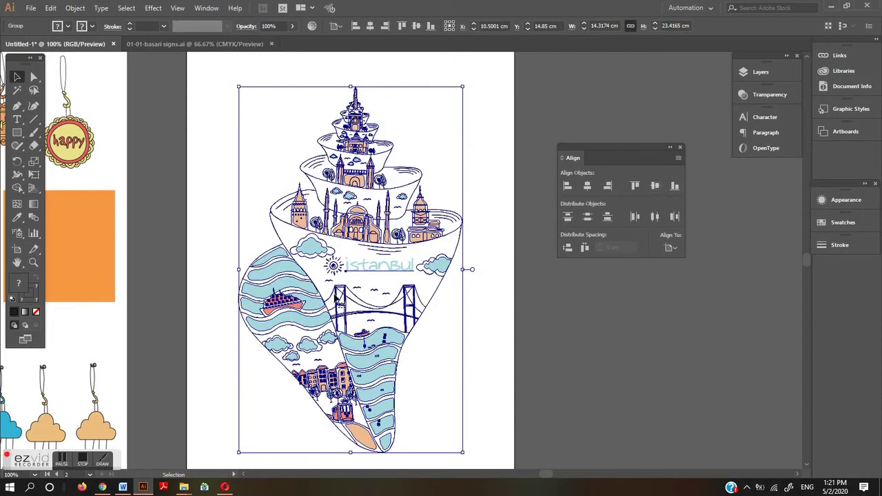
click(613, 339)
ctrl+alt+click(554, 342)
drag(415, 274, 460, 290)
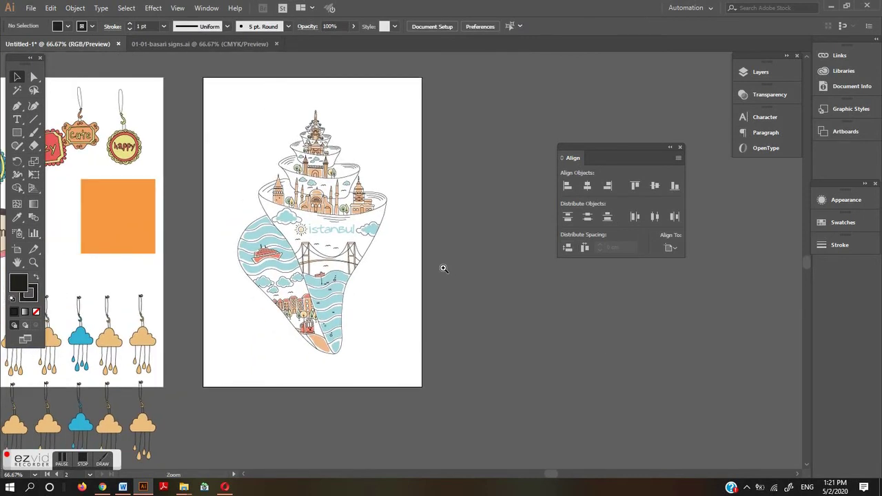
ctrl+click(444, 269)
drag(355, 246, 527, 290)
ctrl+alt+click(427, 251)
drag(286, 208, 331, 198)
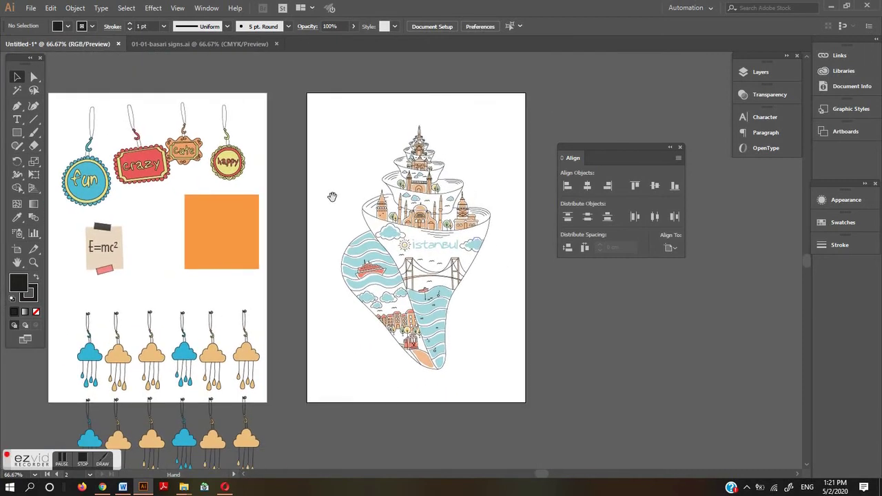
Set alignment relative to the selection and select the four hanging signs (fun, crazy, cute, happy)
click(670, 247)
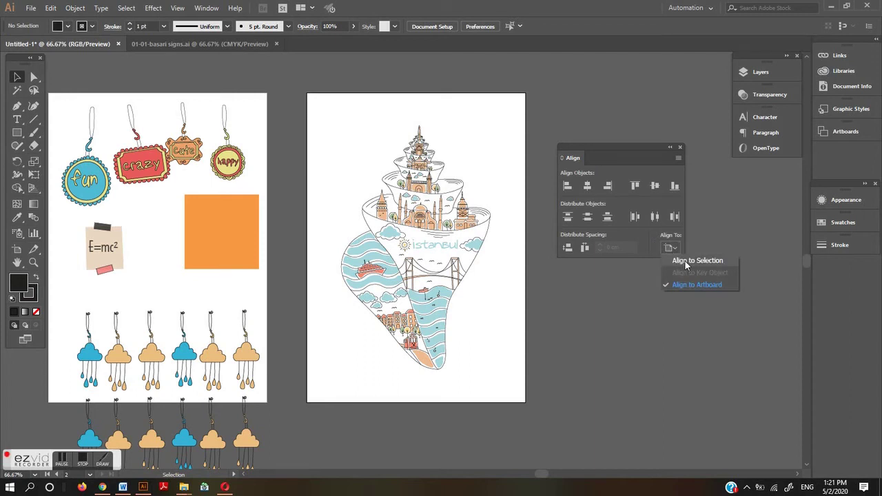
click(684, 260)
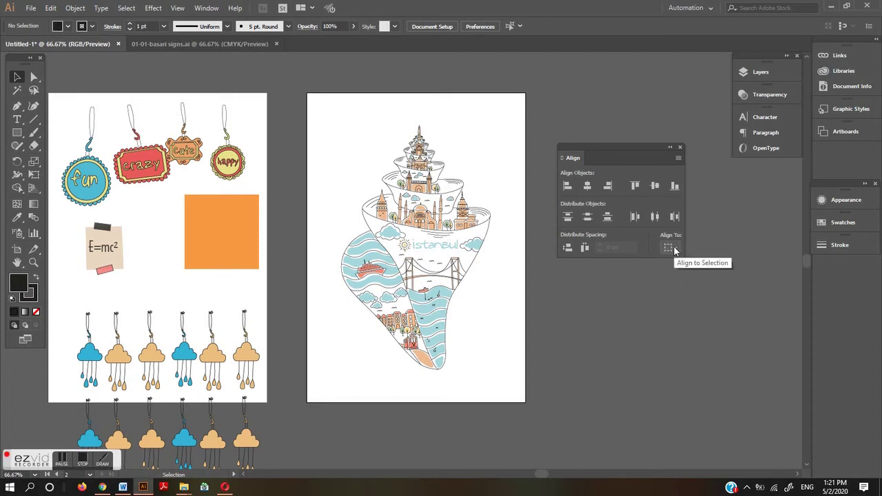
click(674, 249)
click(648, 280)
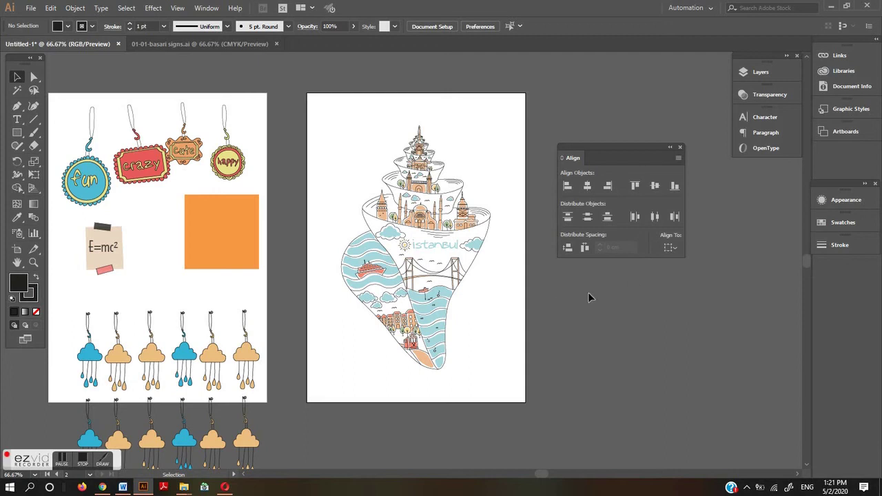
drag(260, 198, 95, 111)
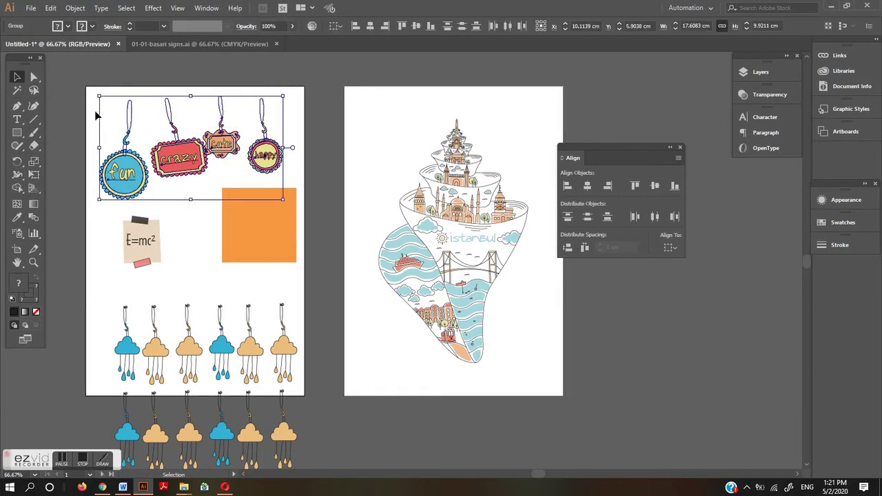
Try aligning the four hanging signs by their left edges and horizontal centres, and undo both alignments
click(566, 186)
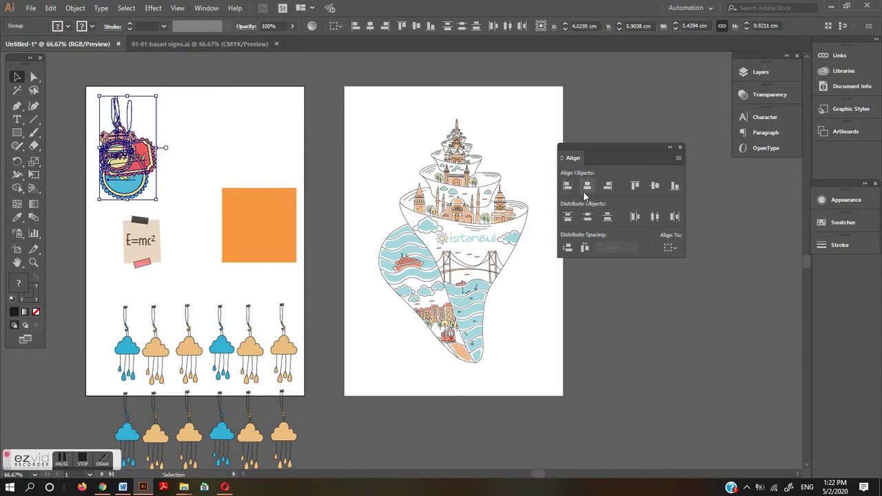
click(587, 187)
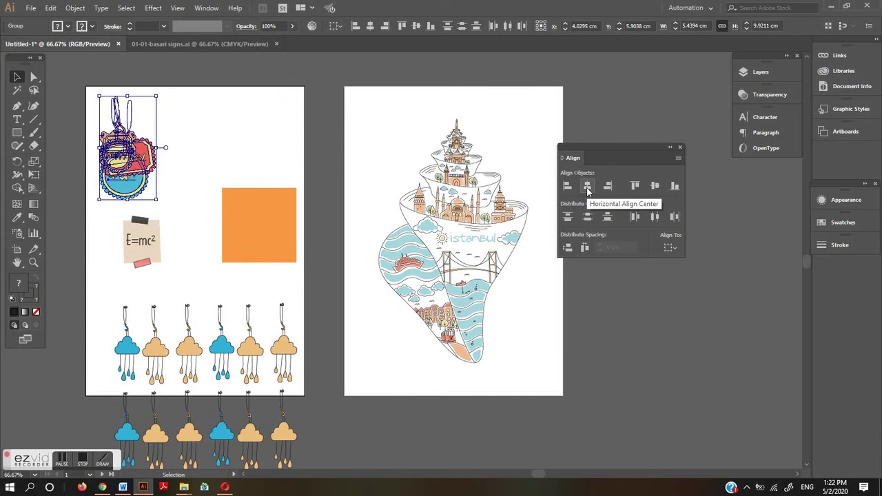
key(ctrl+z)
key(ctrl+z)
Align the four signs by their top edges, switch to bottom-edge alignment, and move them up together by about 3.9 cm
click(636, 186)
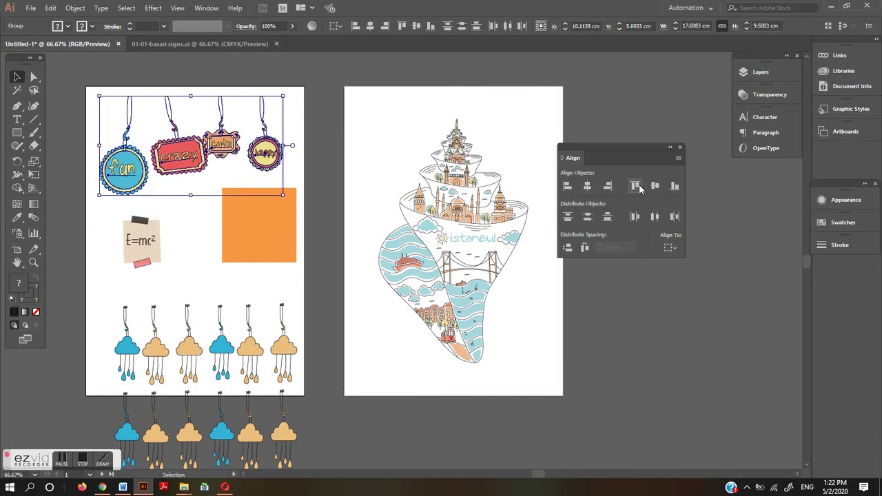
click(677, 186)
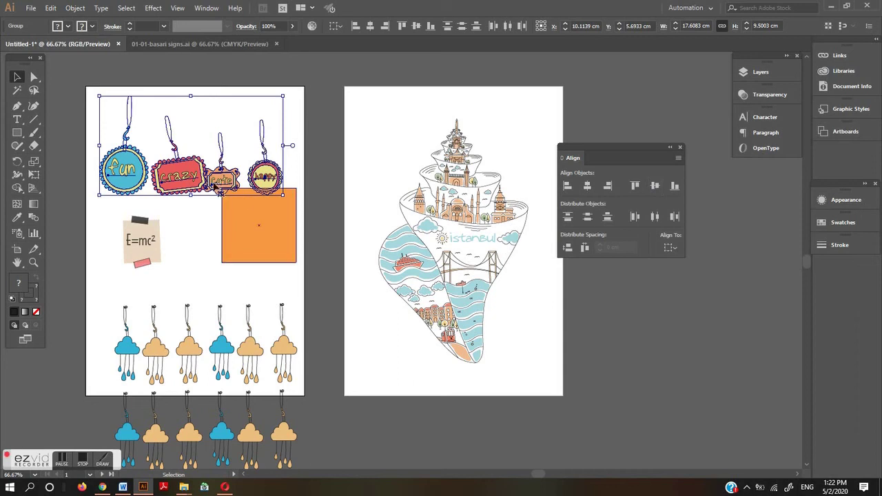
drag(218, 177, 213, 134)
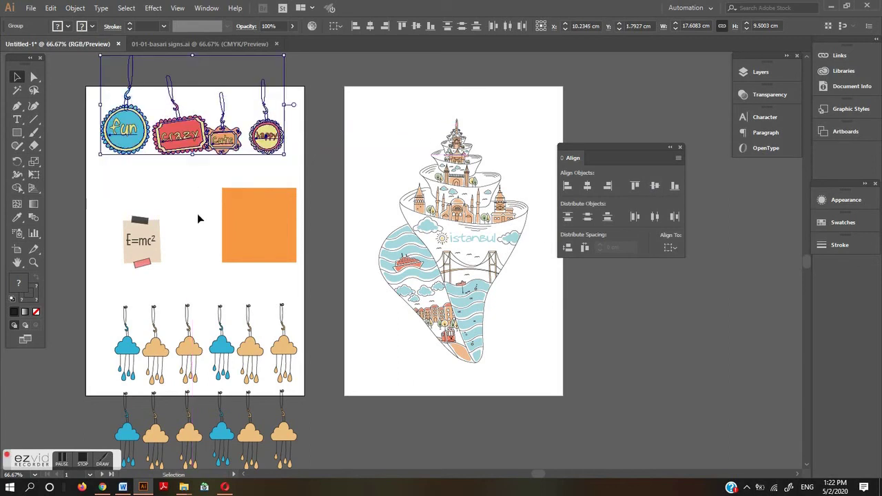
click(198, 220)
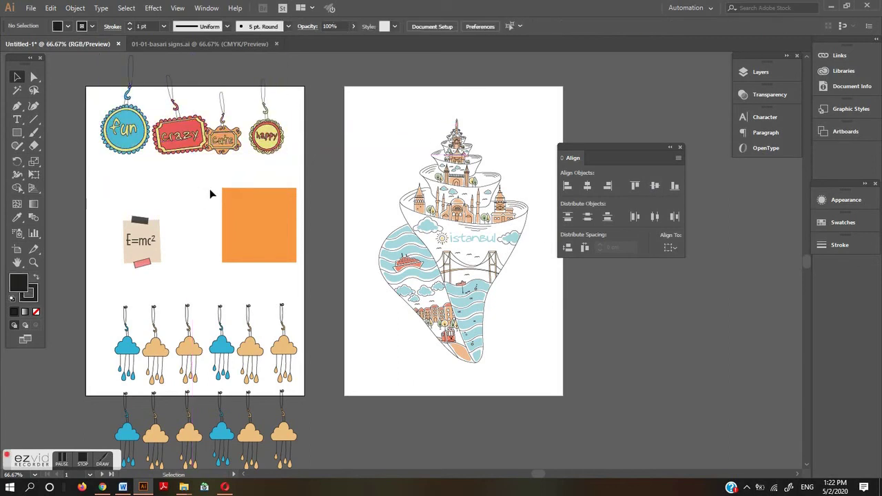
Select the orange square and look at its stroke options
scroll(282, 226, up, 1)
drag(339, 262, 288, 256)
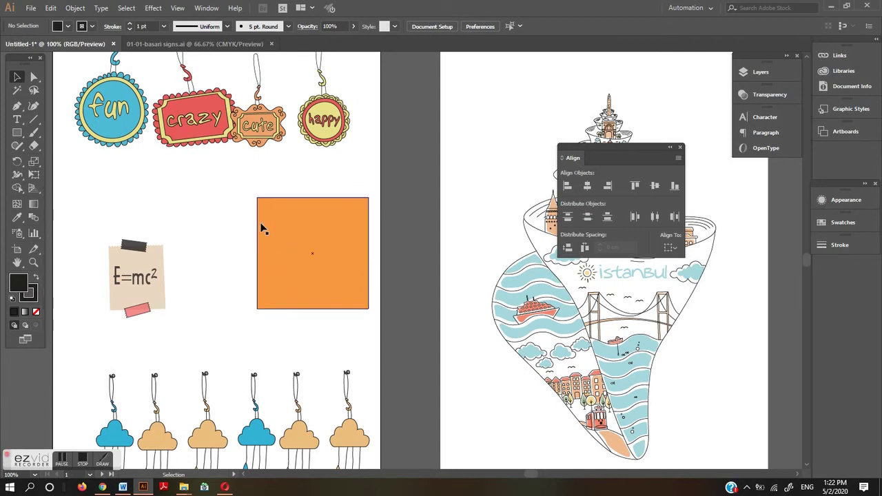
key(ctrl+space)
drag(248, 184, 372, 337)
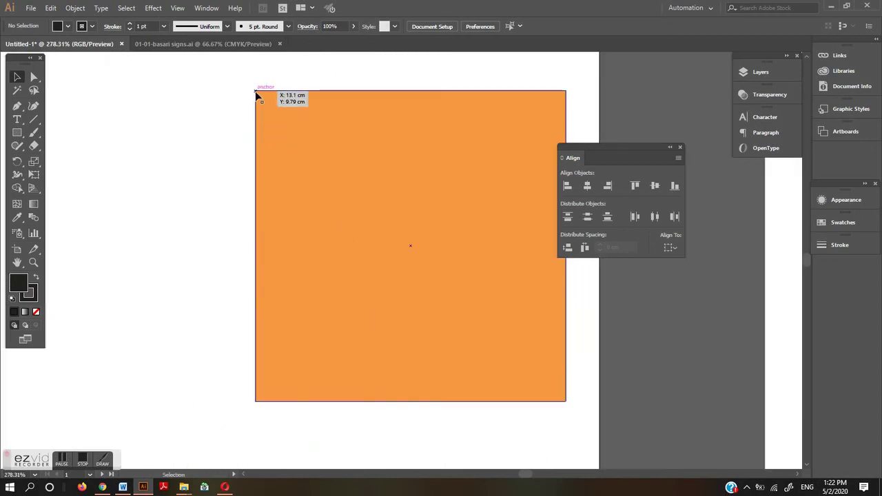
scroll(224, 154, down, 1)
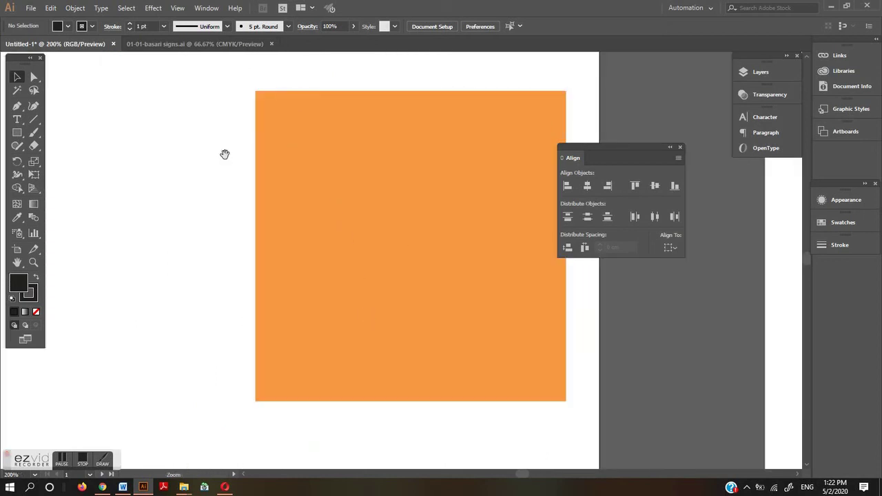
key(space)
drag(384, 265, 363, 256)
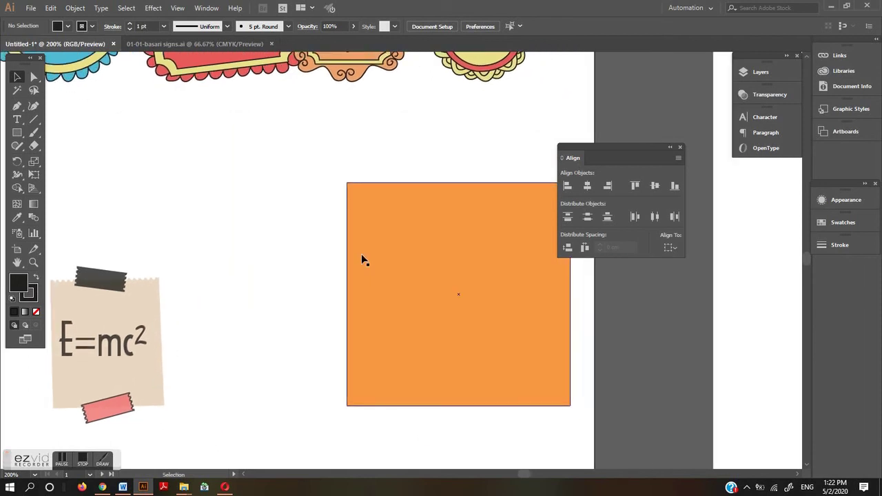
key(space)
drag(398, 262, 330, 247)
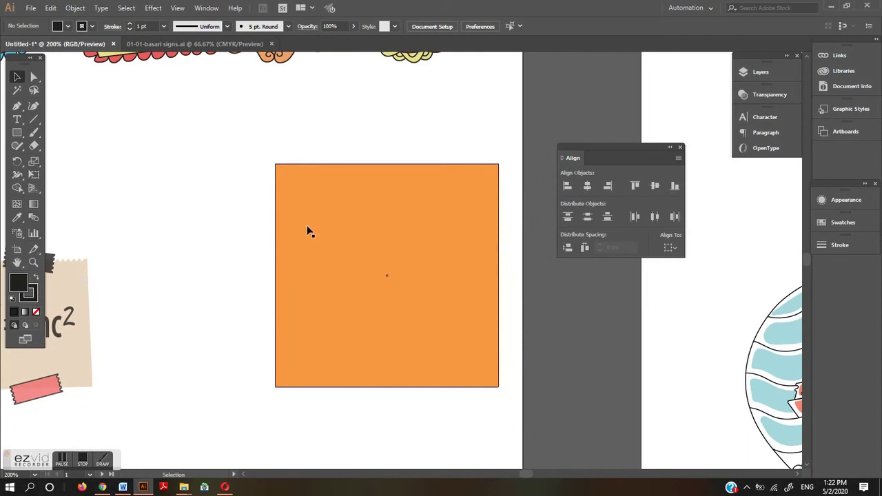
click(366, 223)
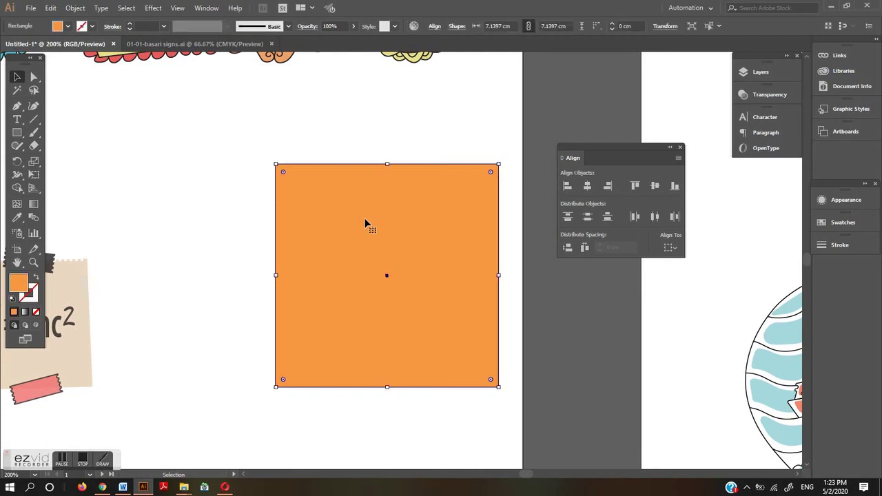
click(112, 27)
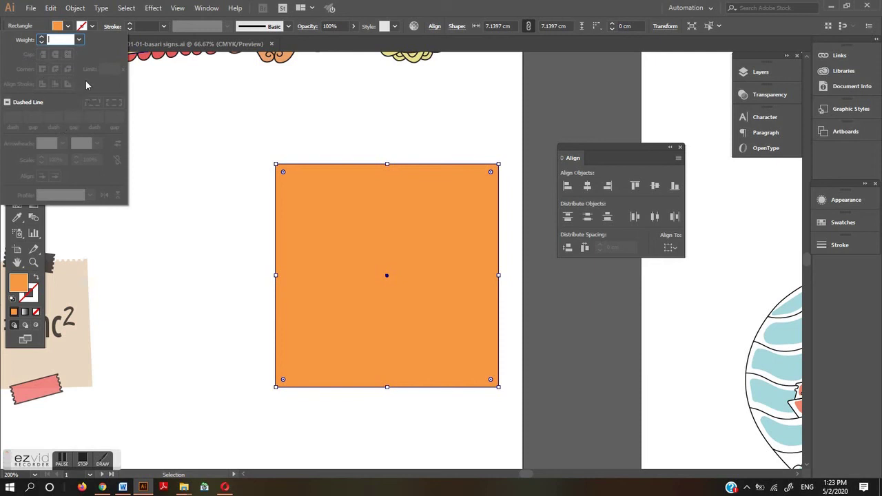
click(229, 155)
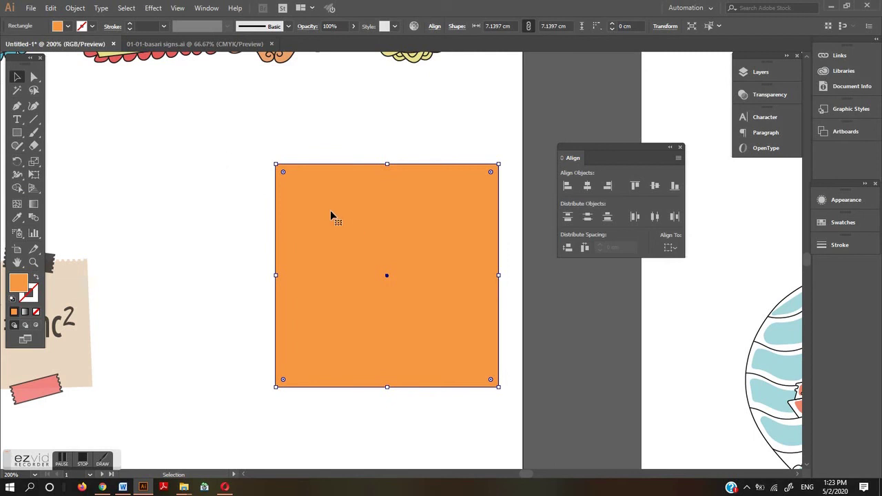
Give the orange square a black (000000) stroke and close the floating Align and Color panels
double_click(35, 290)
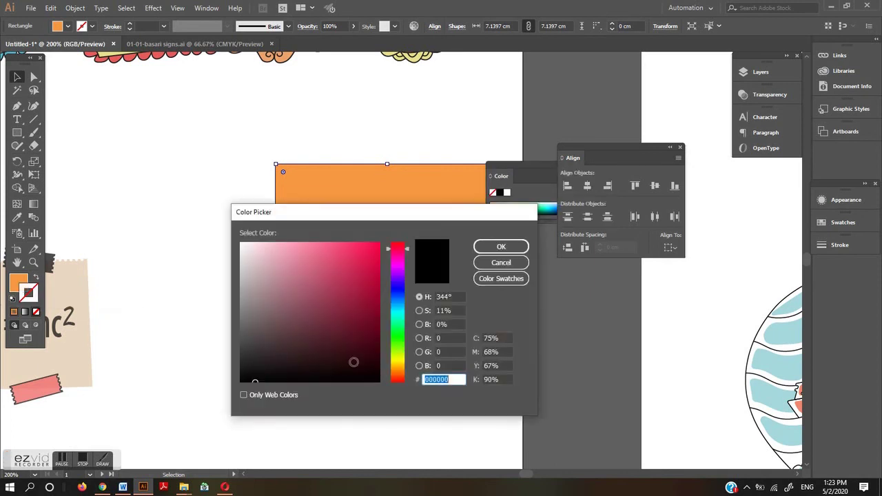
click(488, 248)
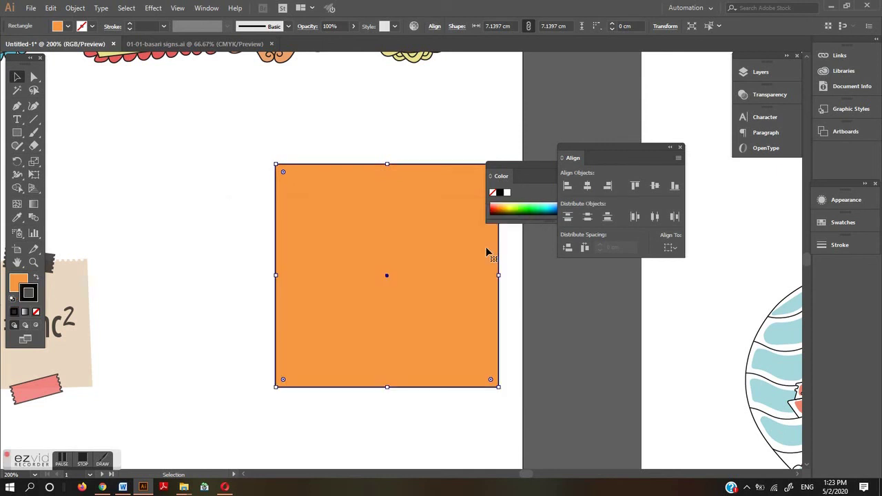
click(681, 149)
click(610, 167)
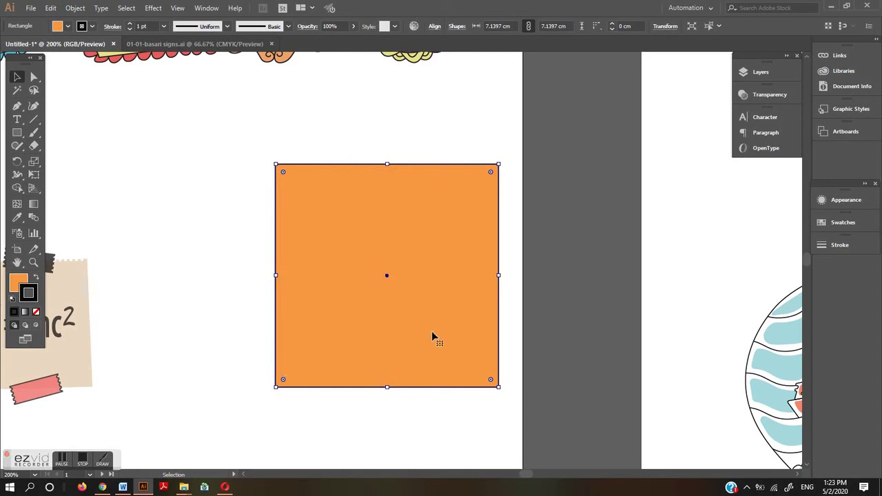
Try a round corner join on the square's stroke and examine its upper-left corner up close
click(112, 28)
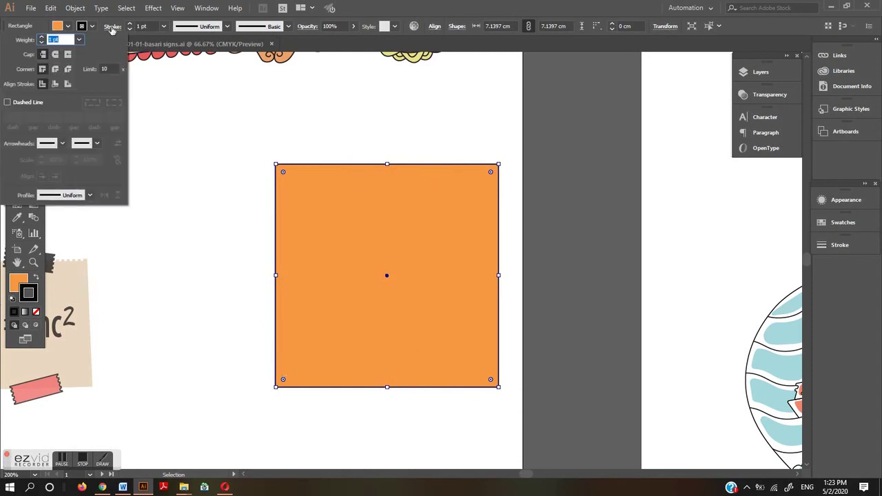
click(55, 71)
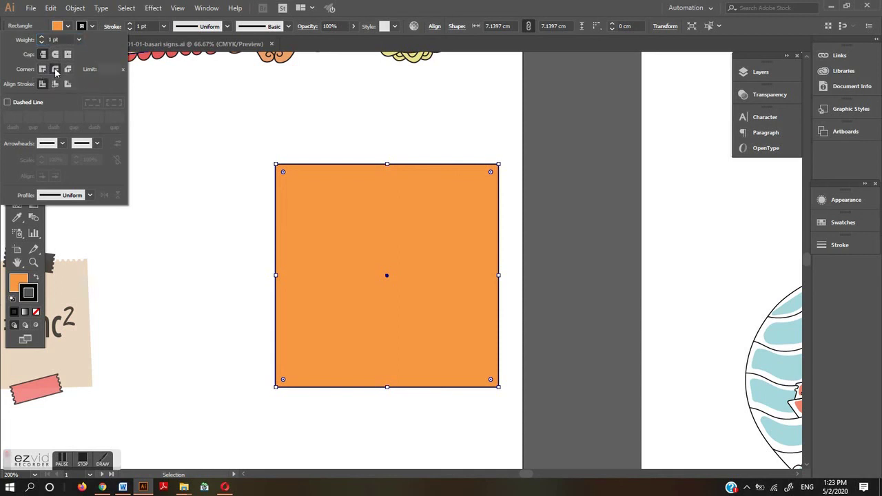
click(239, 210)
drag(249, 141, 338, 215)
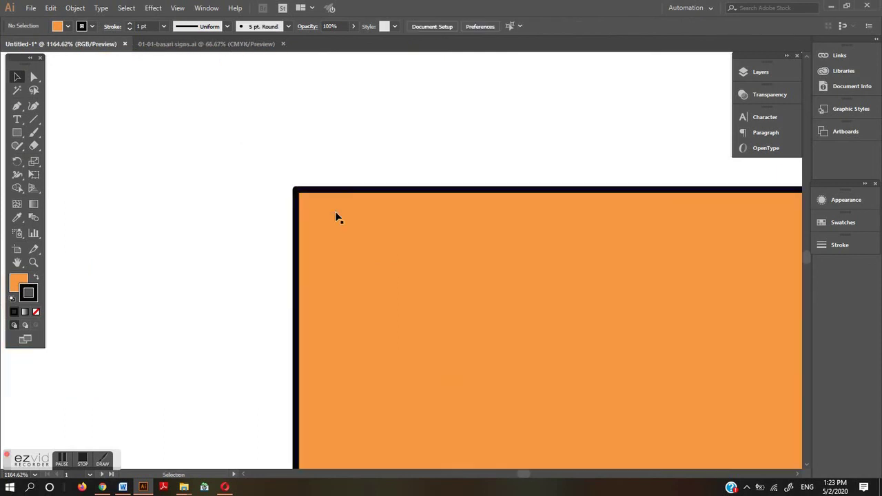
click(520, 255)
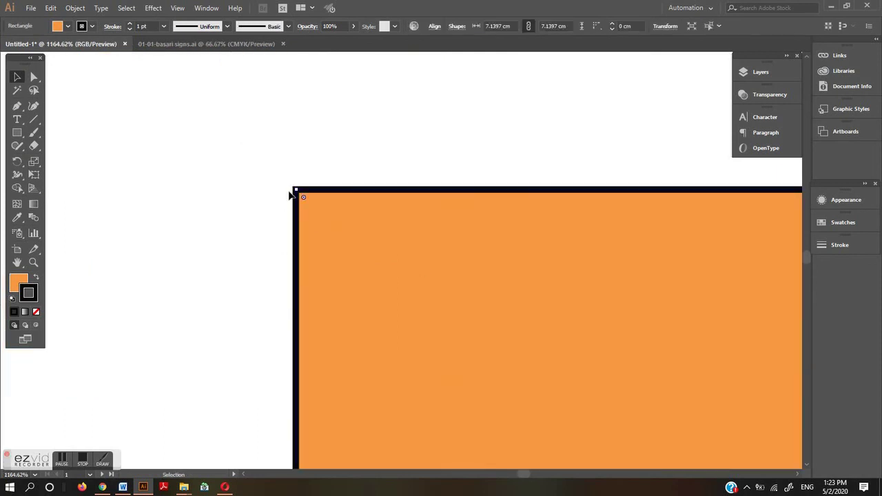
click(230, 155)
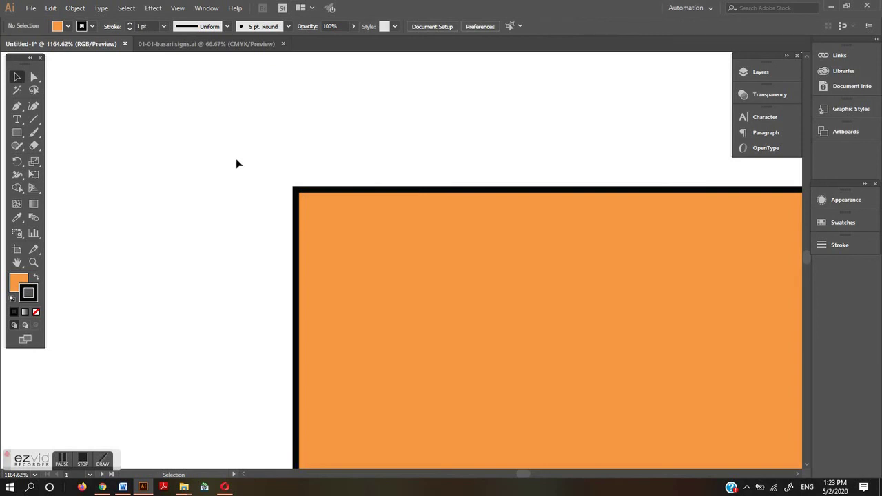
Set the orange square's stroke weight to 4 pt
click(310, 199)
click(164, 27)
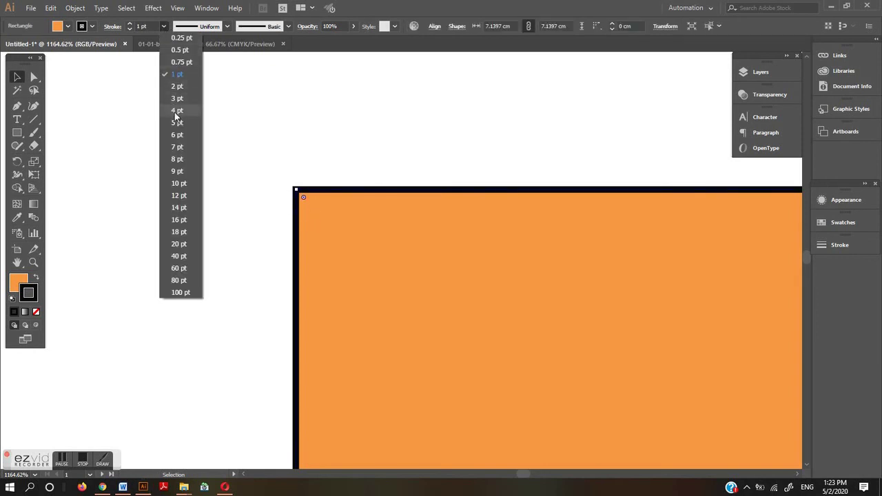
click(175, 113)
click(175, 124)
click(326, 217)
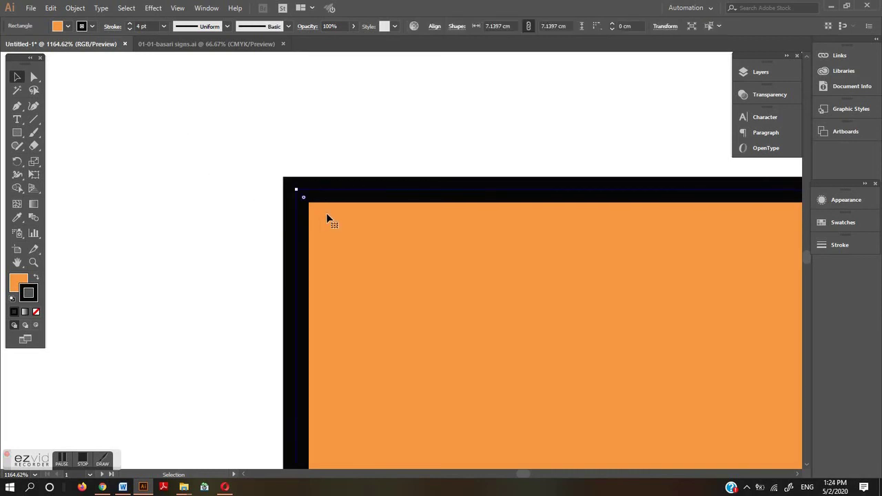
Compare the miter and round corner joins on the square's stroke, finishing with the round join
click(109, 27)
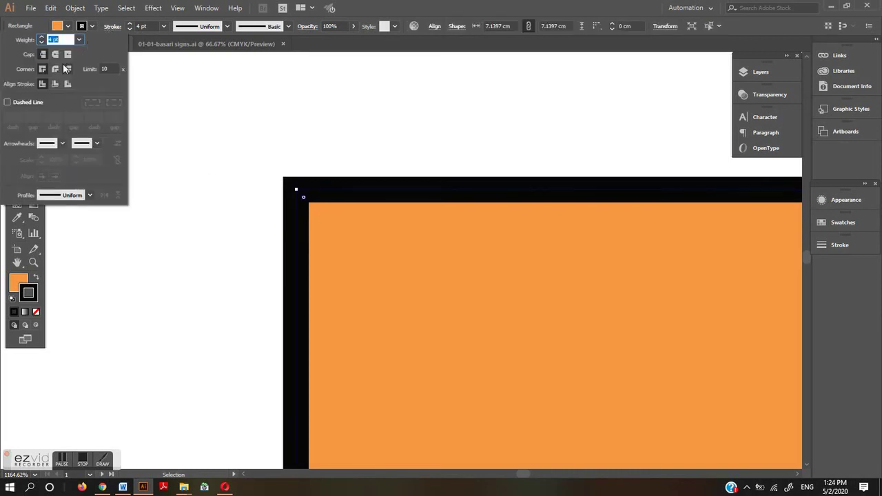
click(56, 69)
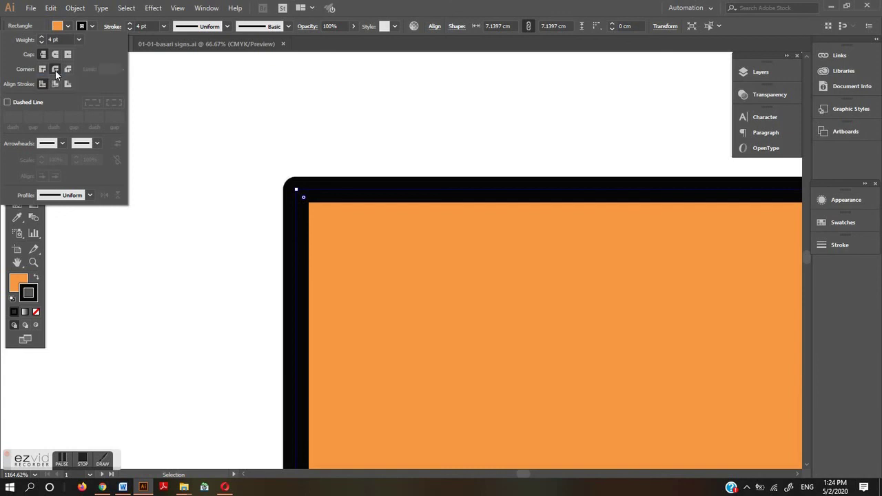
click(41, 69)
click(55, 70)
ctrl+alt+click(421, 256)
ctrl+alt+click(421, 256)
ctrl+alt+click(427, 262)
ctrl+alt+click(427, 264)
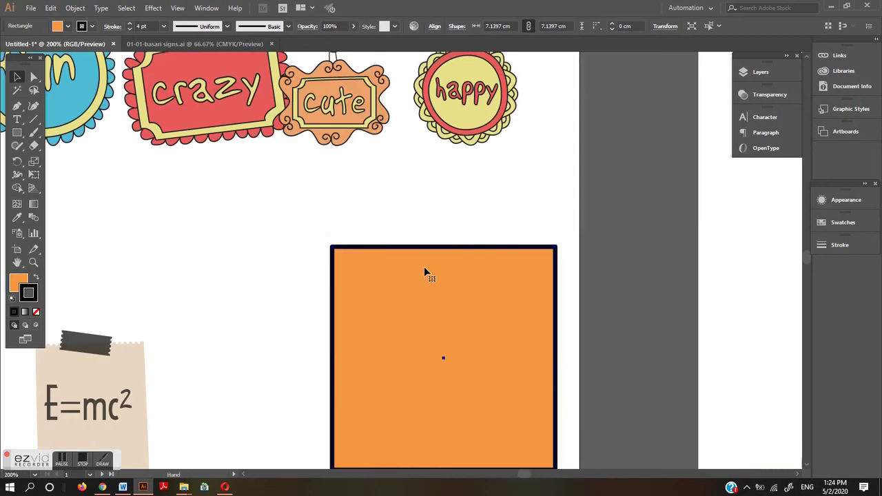
ctrl+alt+click(414, 271)
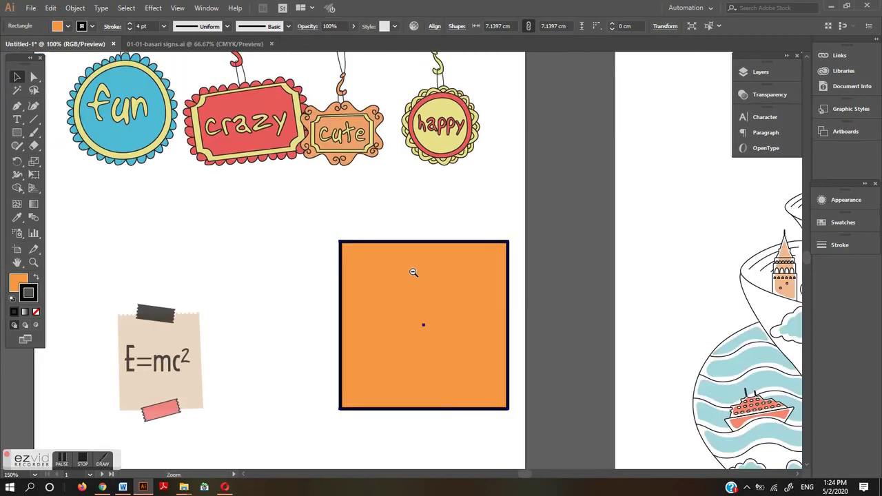
ctrl+alt+click(414, 272)
key(space)
drag(404, 266, 367, 228)
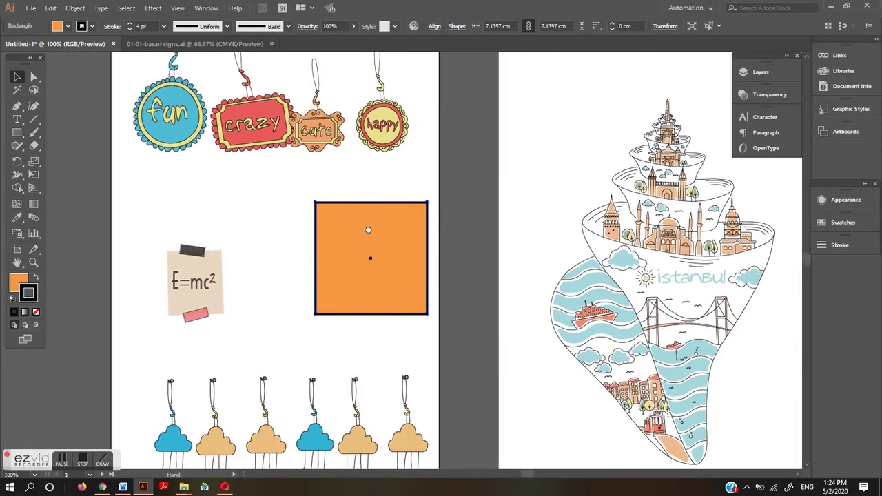